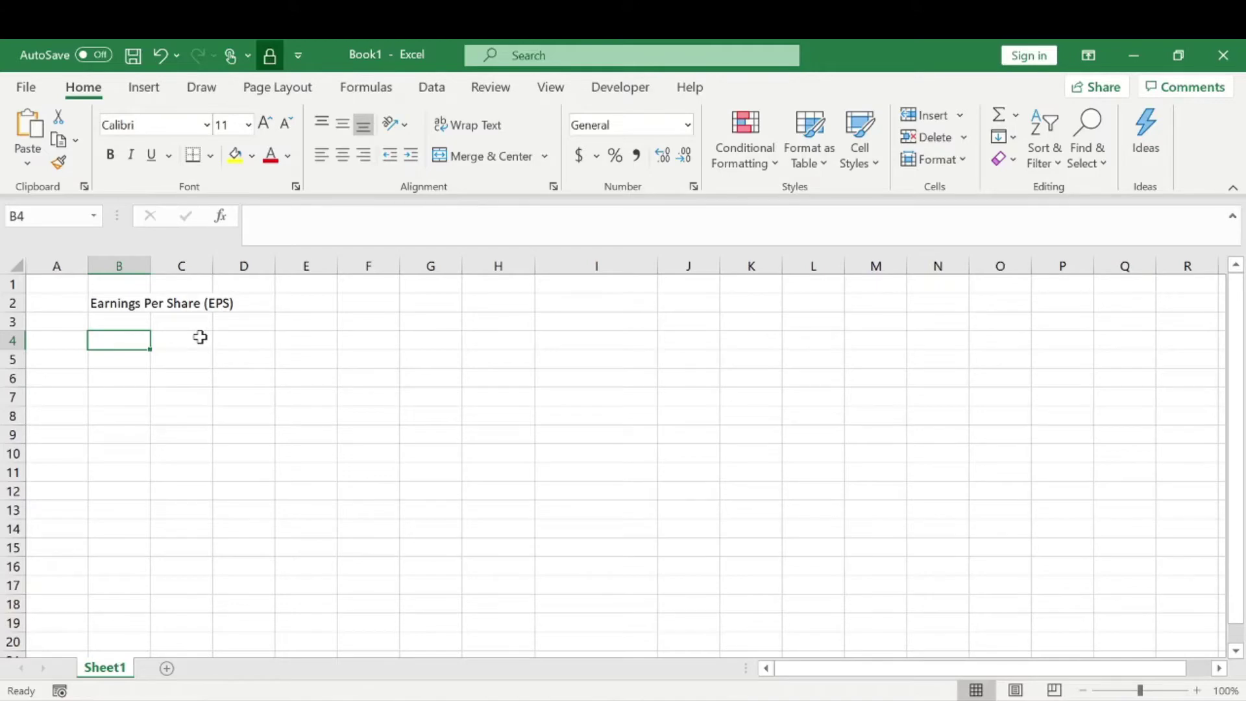
- Enter 'Net Income' in B4, '/' in B5 and 'Avg # of common shares outstanding' in B6
type("N")
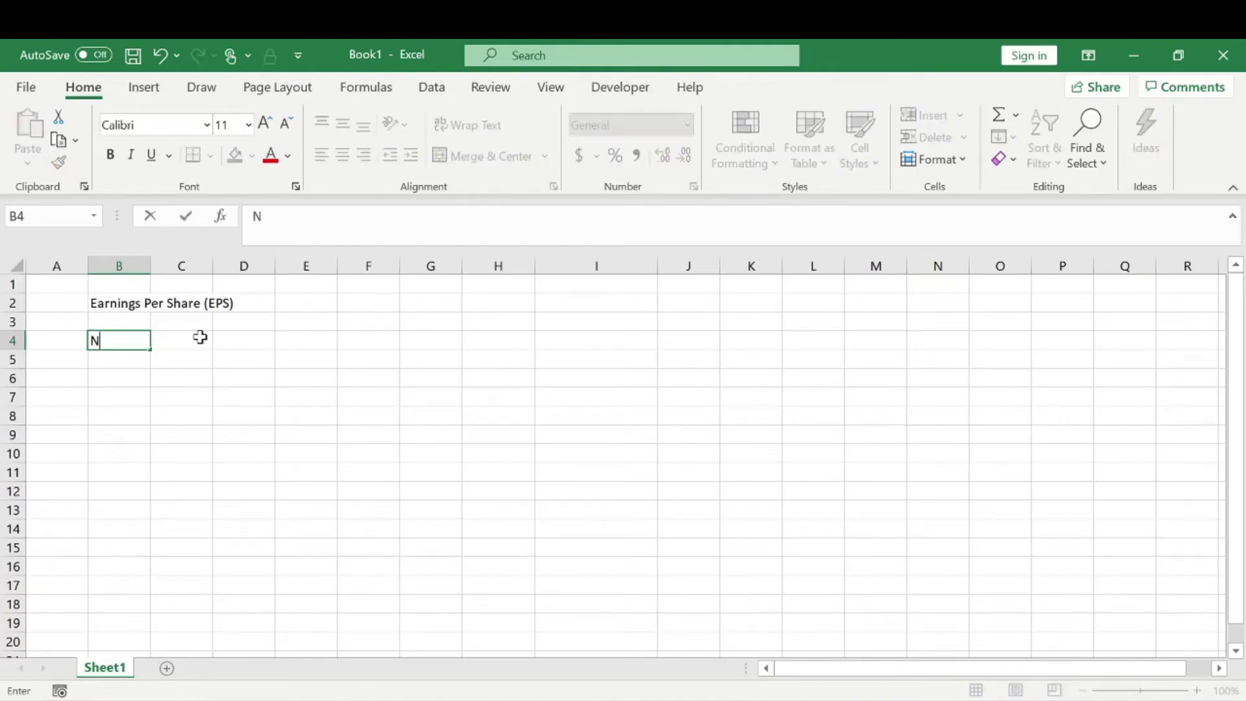
type("et Income")
key("Return")
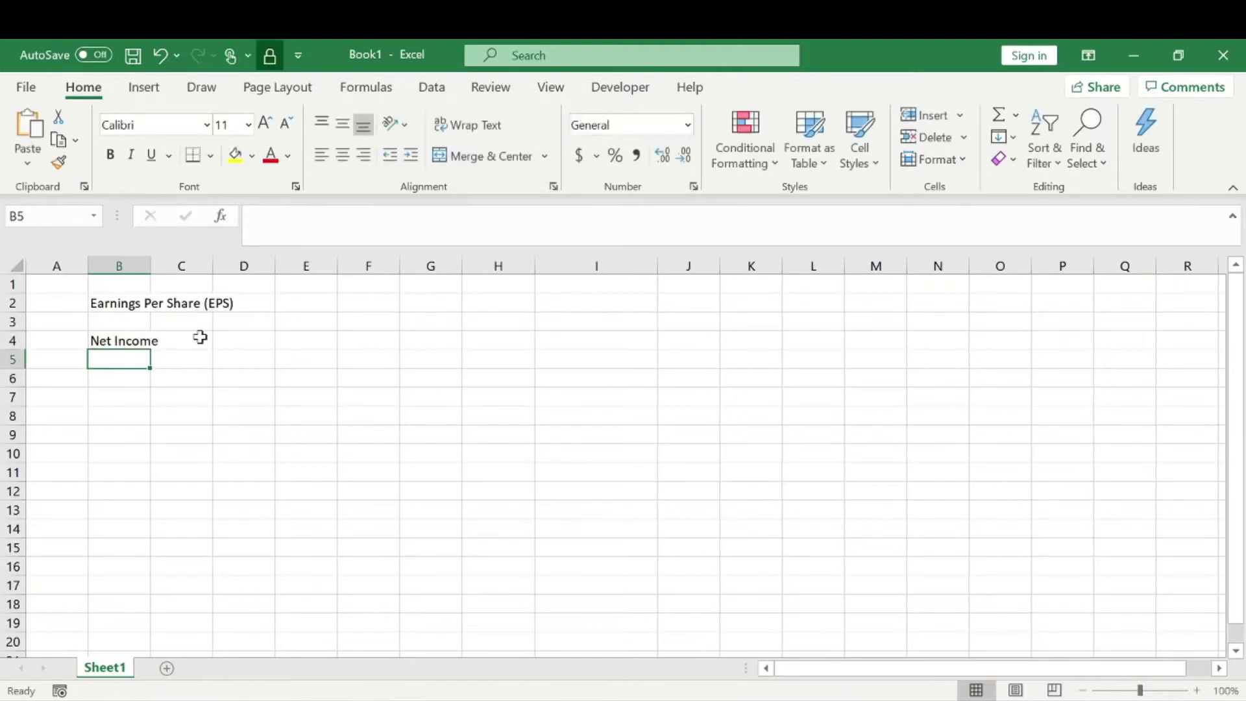
type("/")
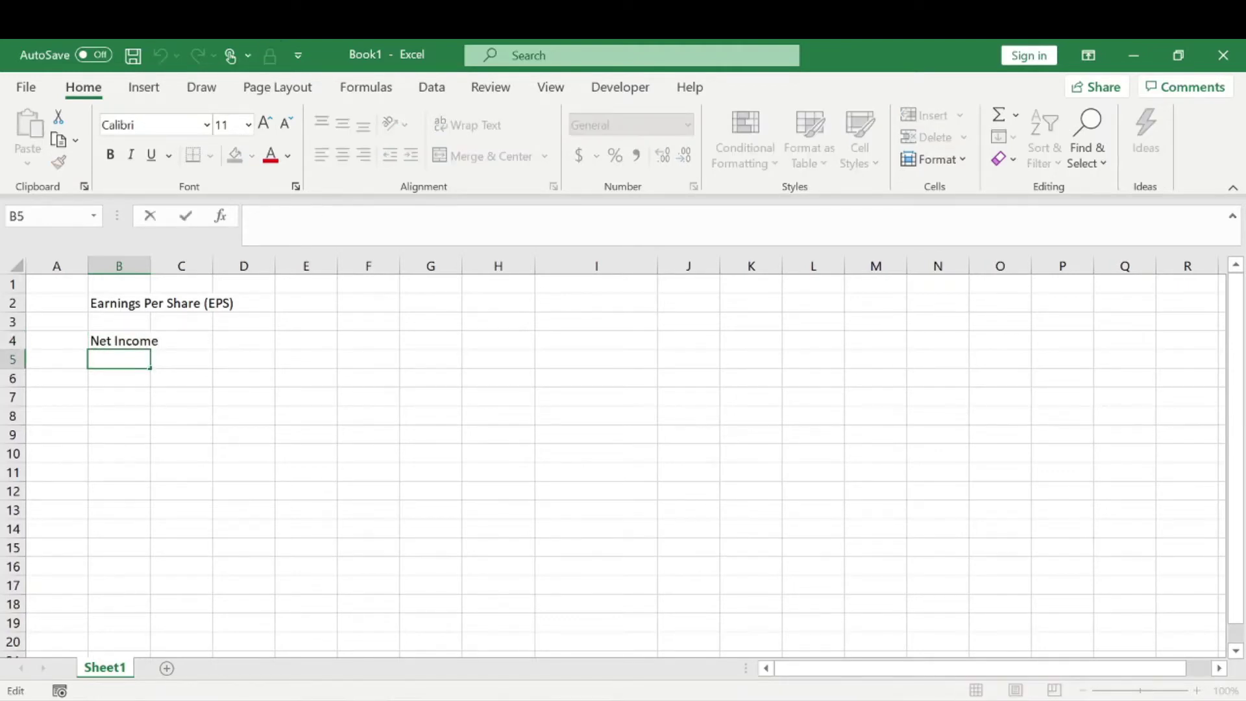
key("Return")
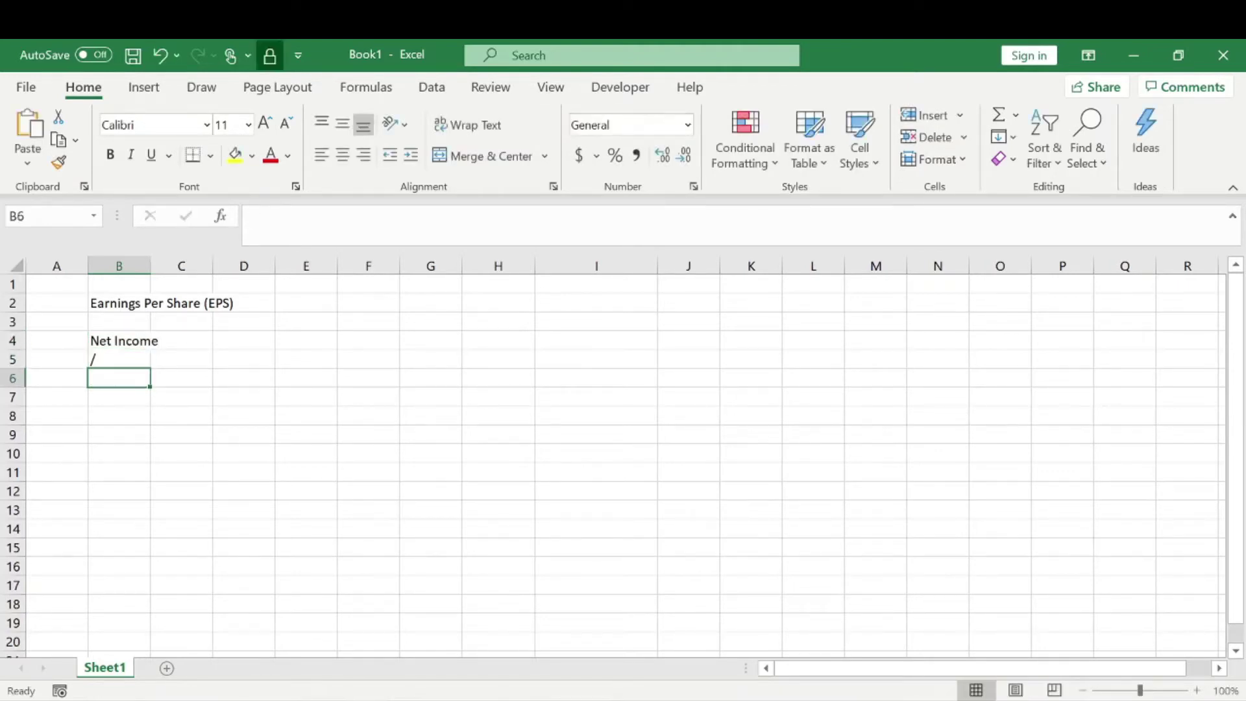
type("A")
key("BackSpace")
type("Avg")
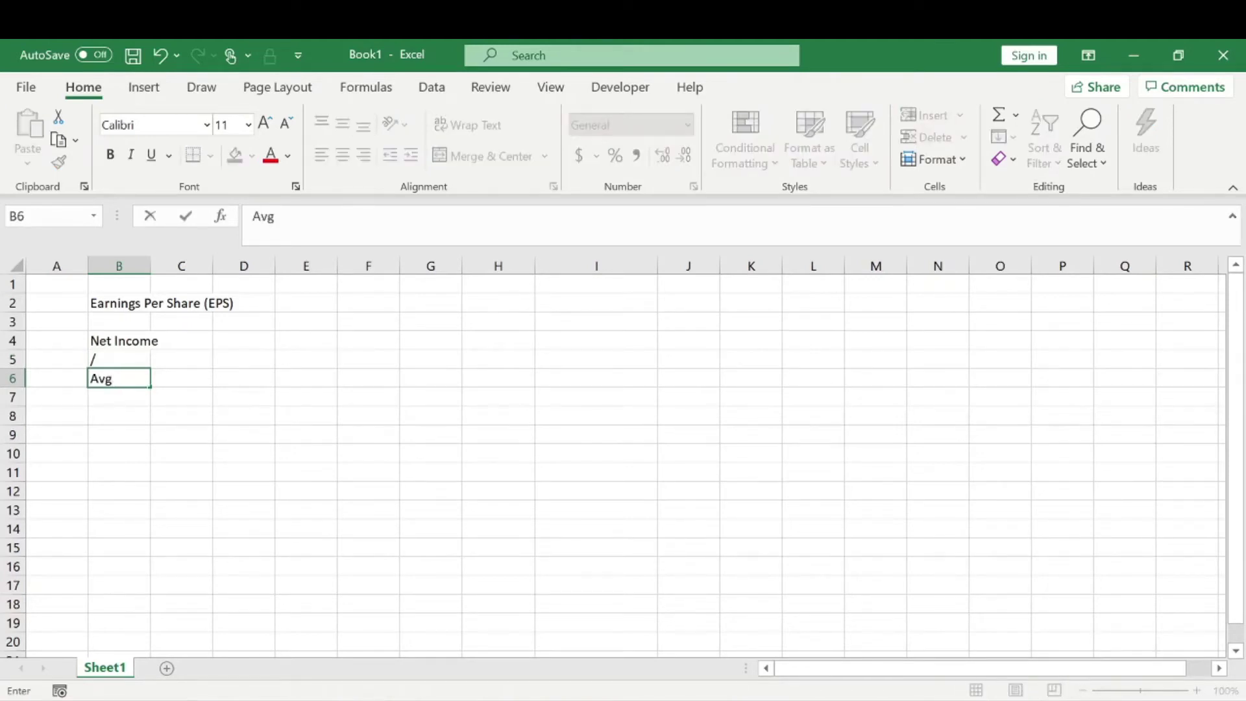
type(" # of common share")
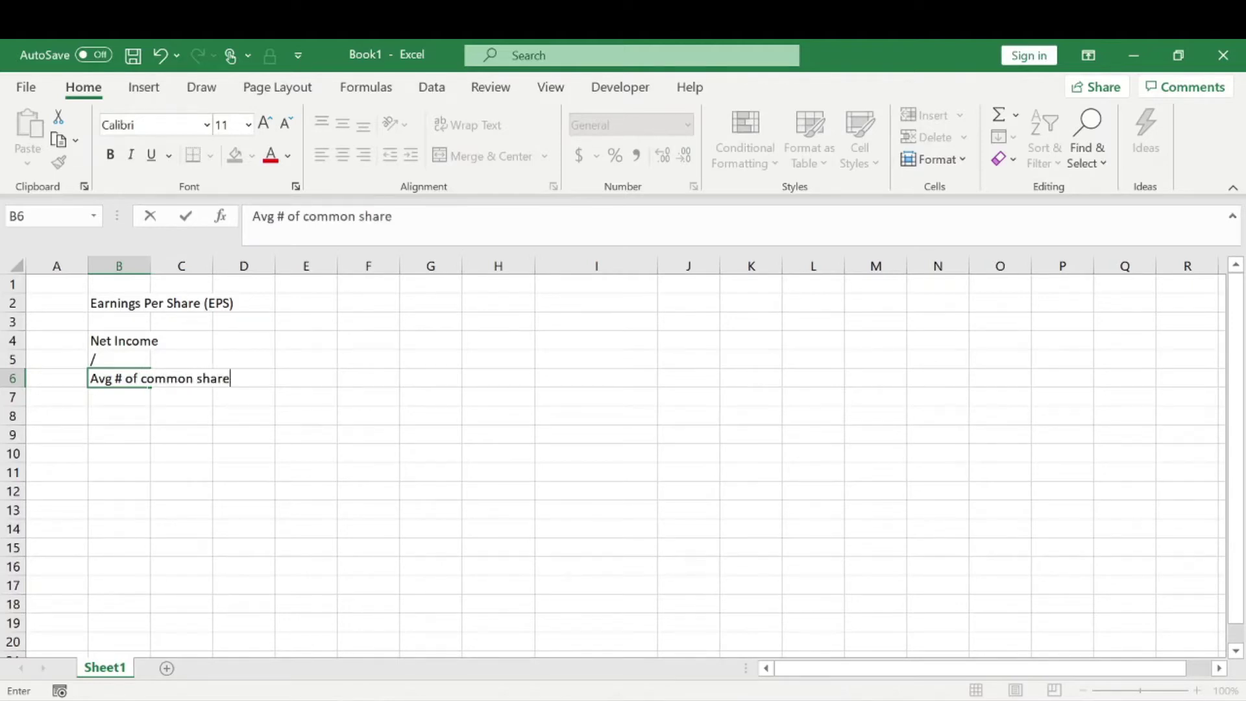
type("s outstanding")
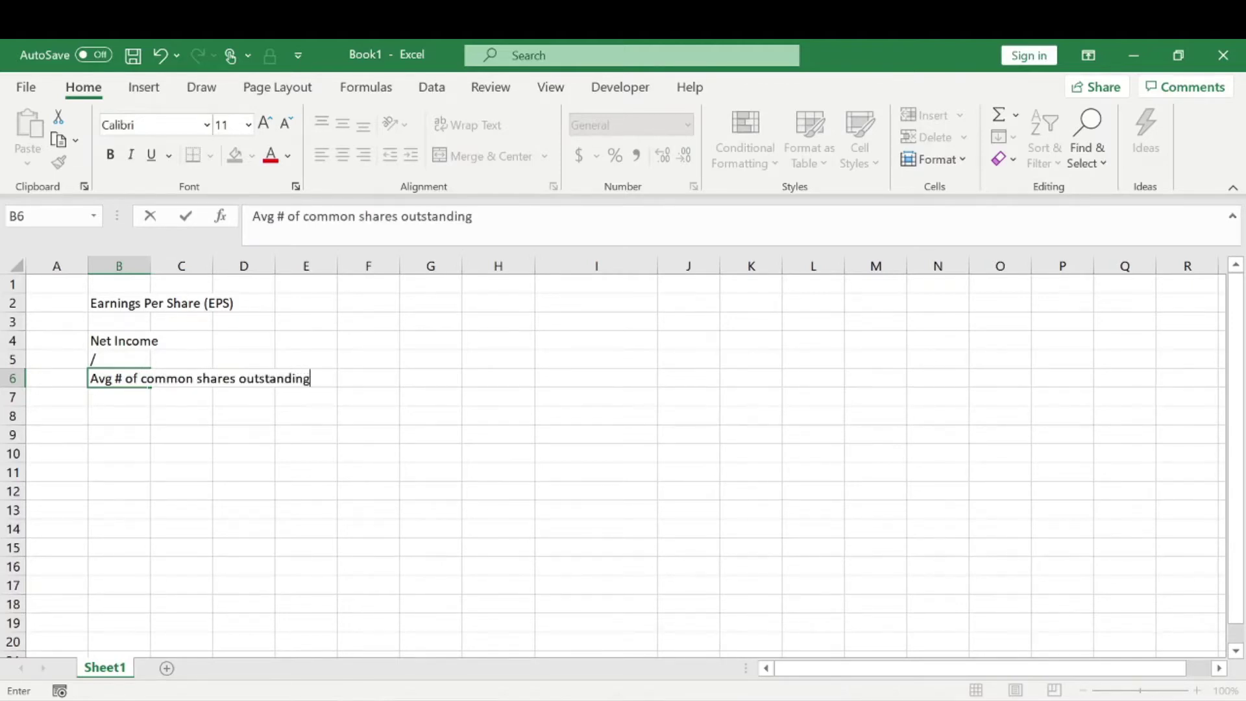
key("Return")
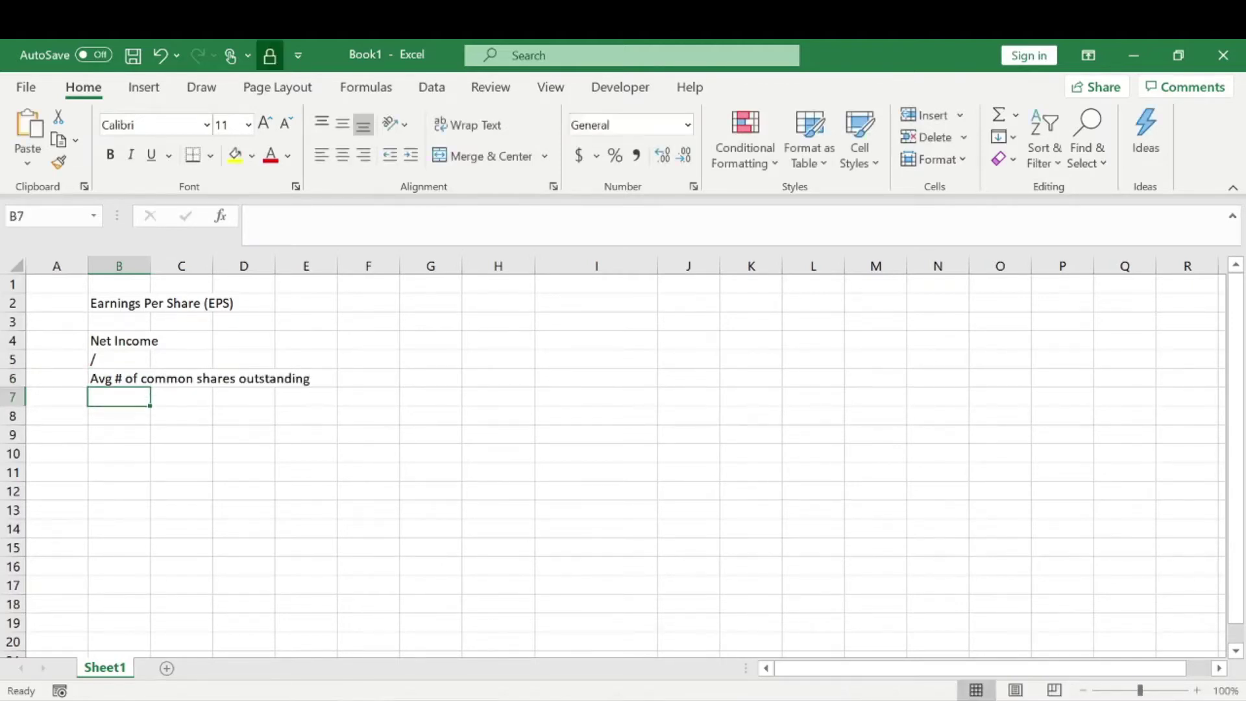
- Label the example block with 'Example:' in G3 and 'Apple' in H3
left_click(424, 323)
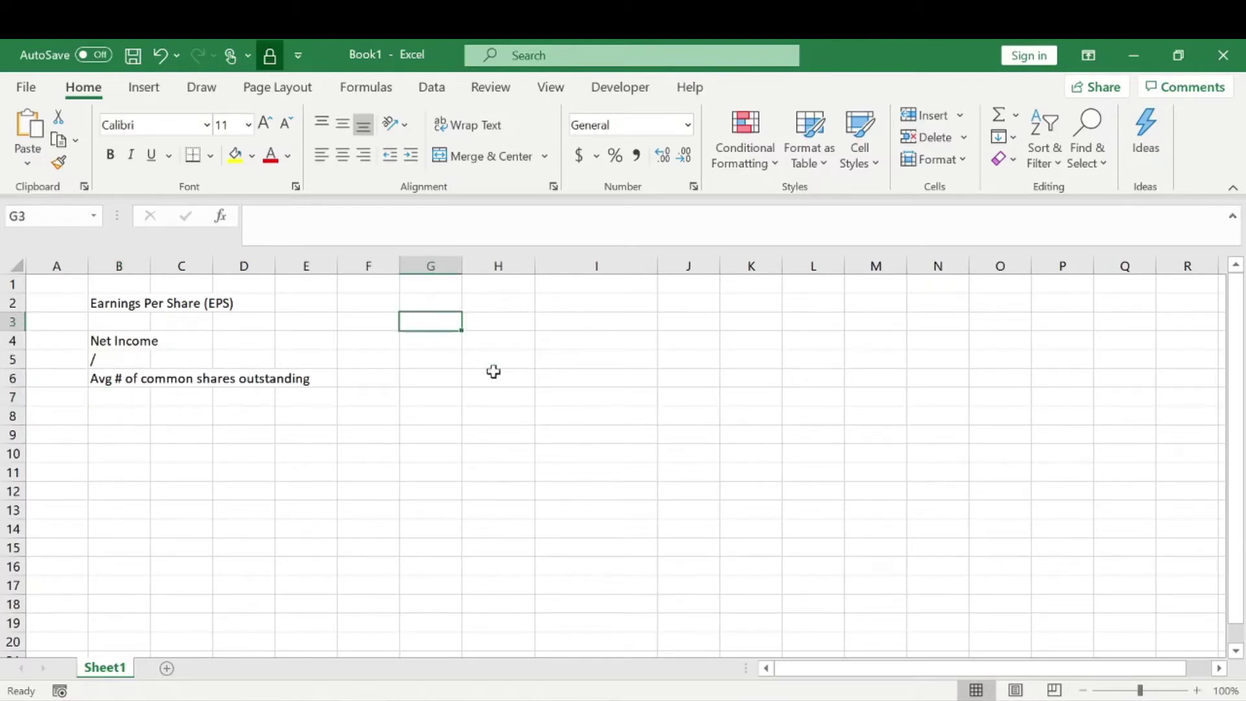
type("Example")
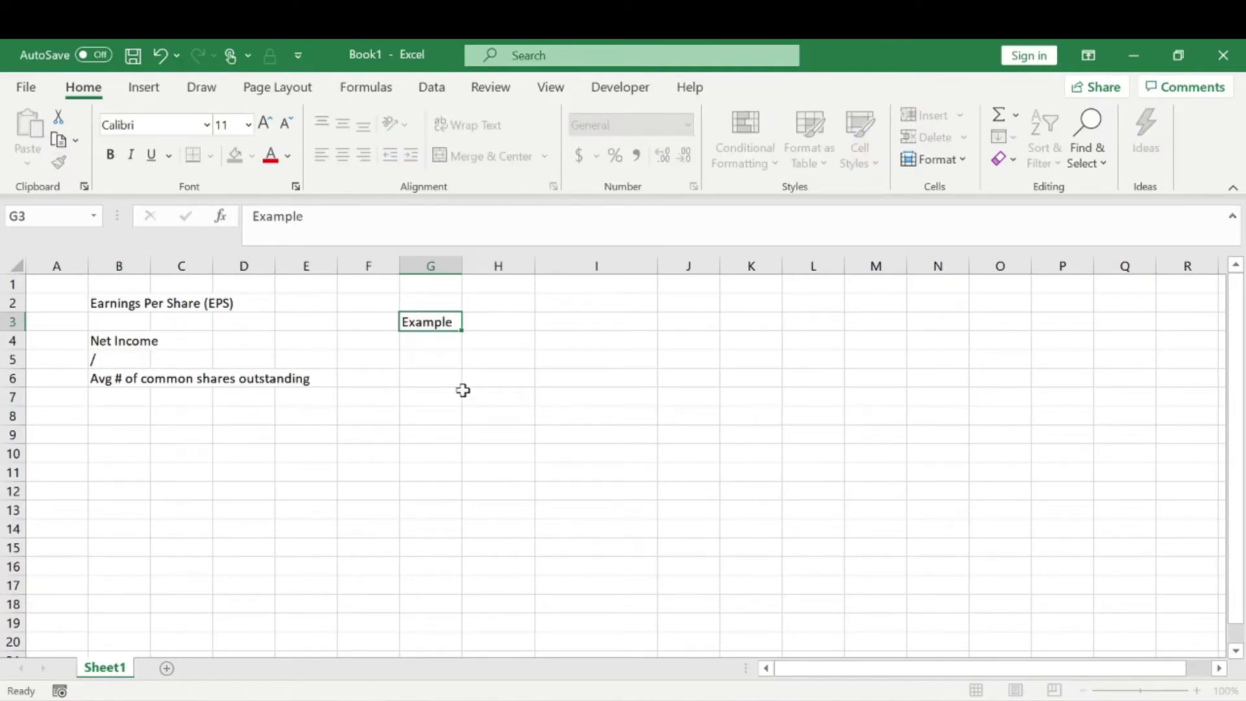
key("Tab")
key("Left")
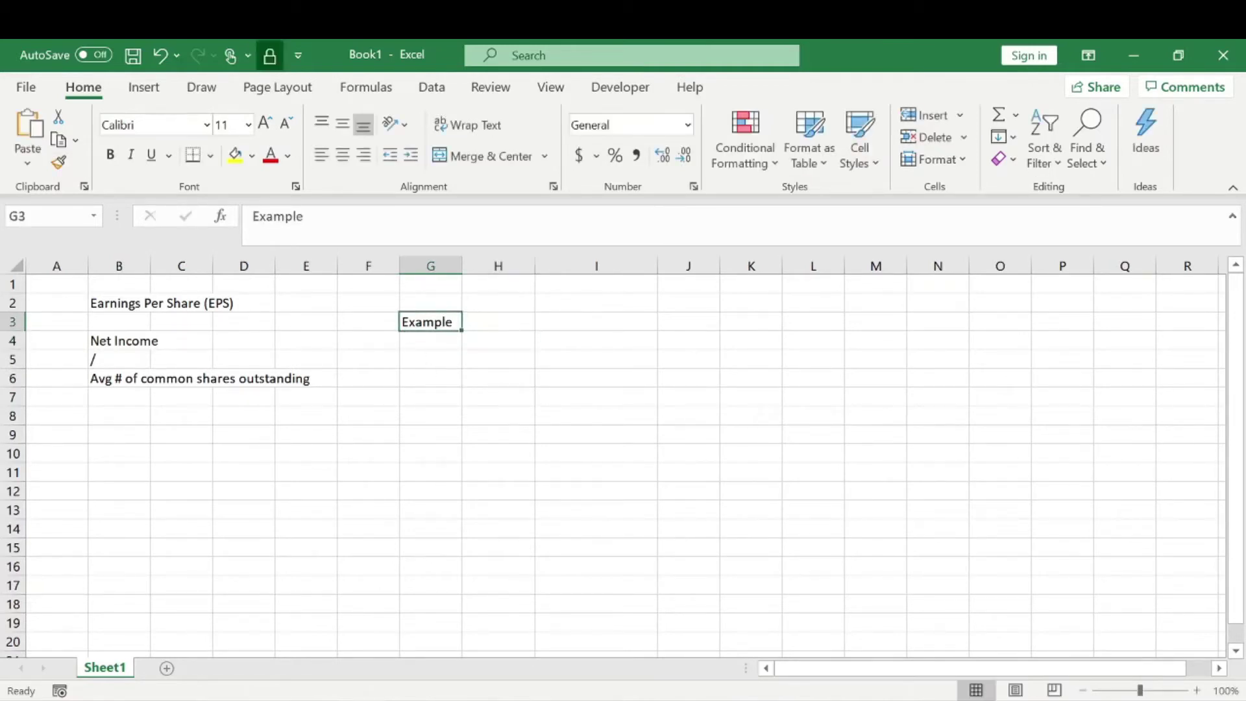
key("F2")
type(":")
key("Return")
left_click(497, 340)
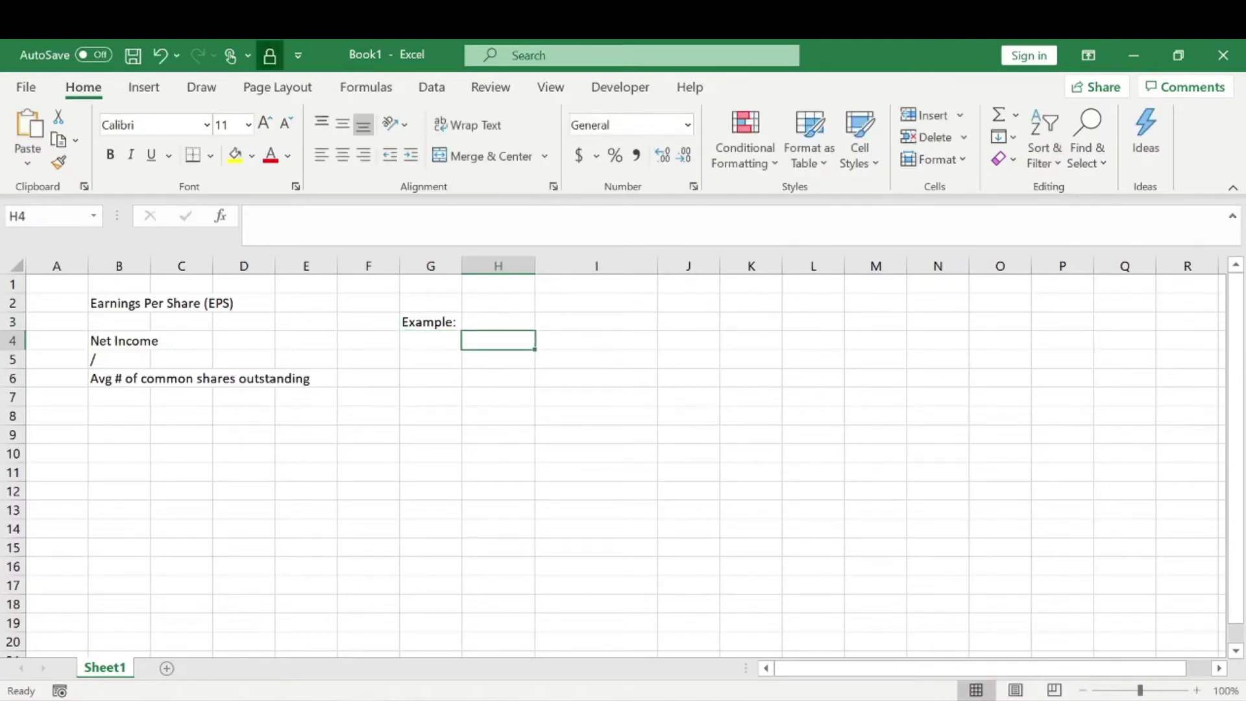
left_click(498, 322)
type("Apple")
key("Return")
- Add a 'Stock Price' label in H4 with the value 150 in I4
type("Stock Price")
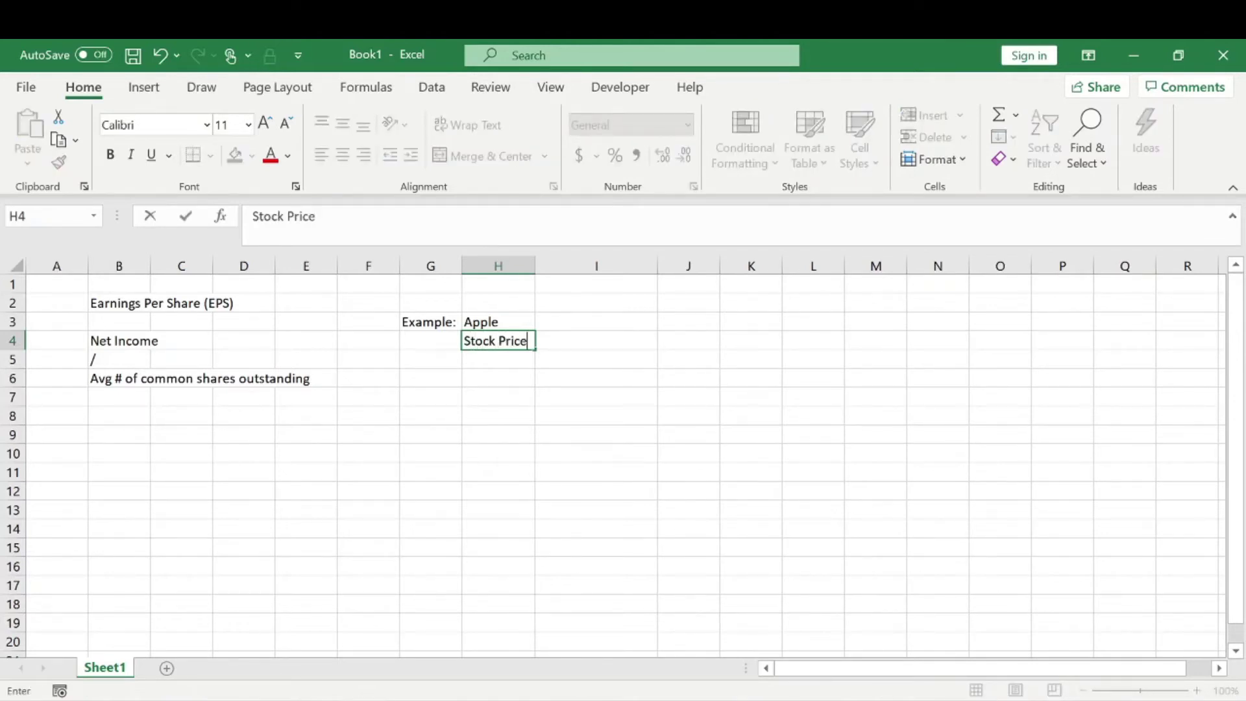
key("Return")
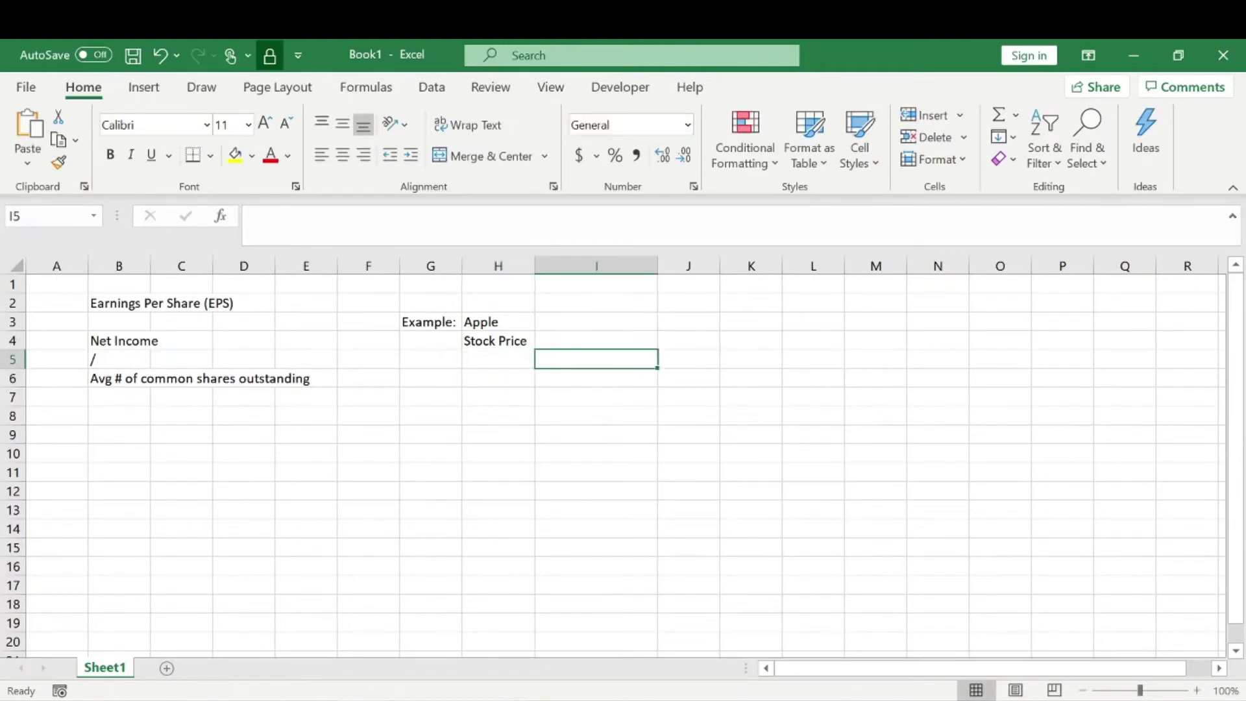
left_click(596, 341)
type("150")
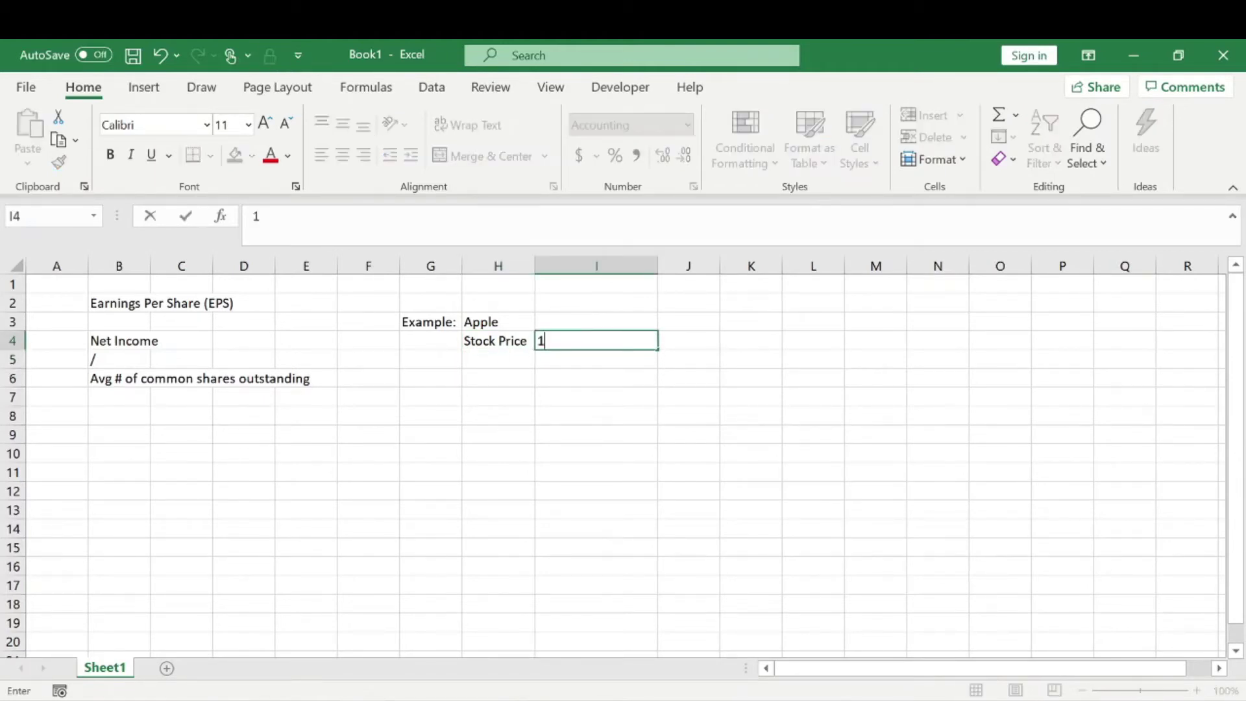
key("ctrl+Return")
key("Return")
- Add a '# Shares' label in H5 with 1000000 shares in I5
left_click(498, 359)
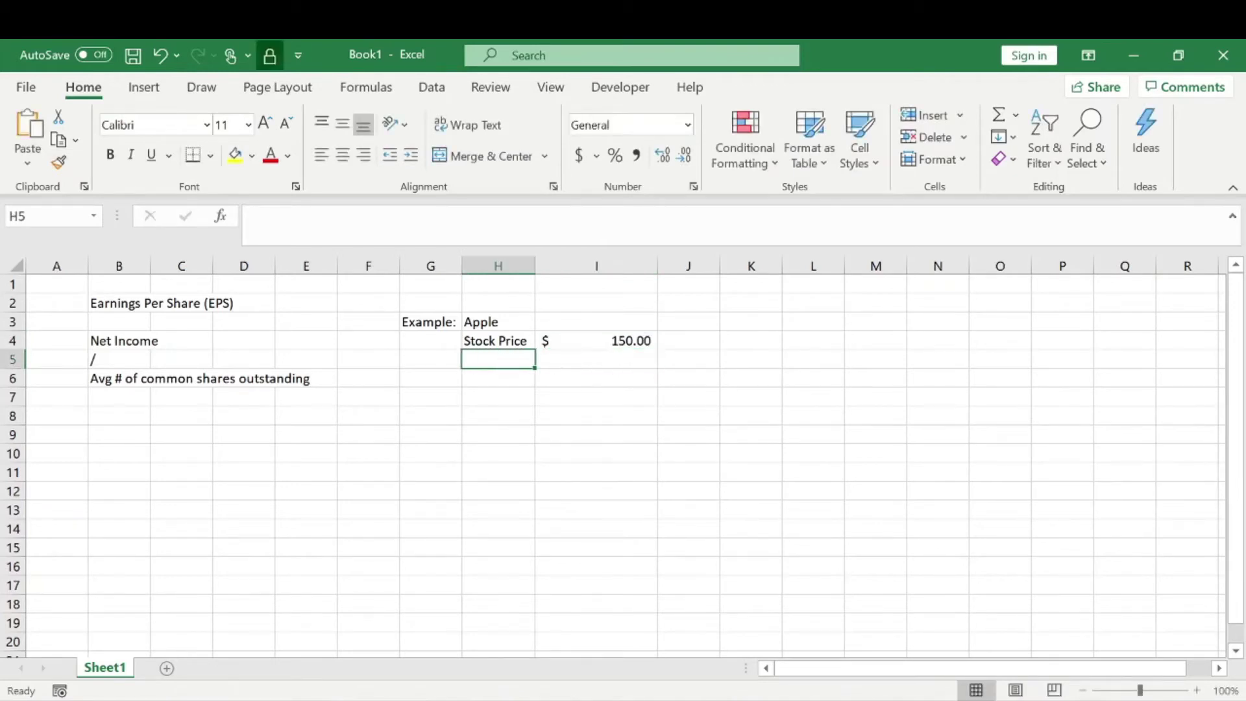
type("# Shares")
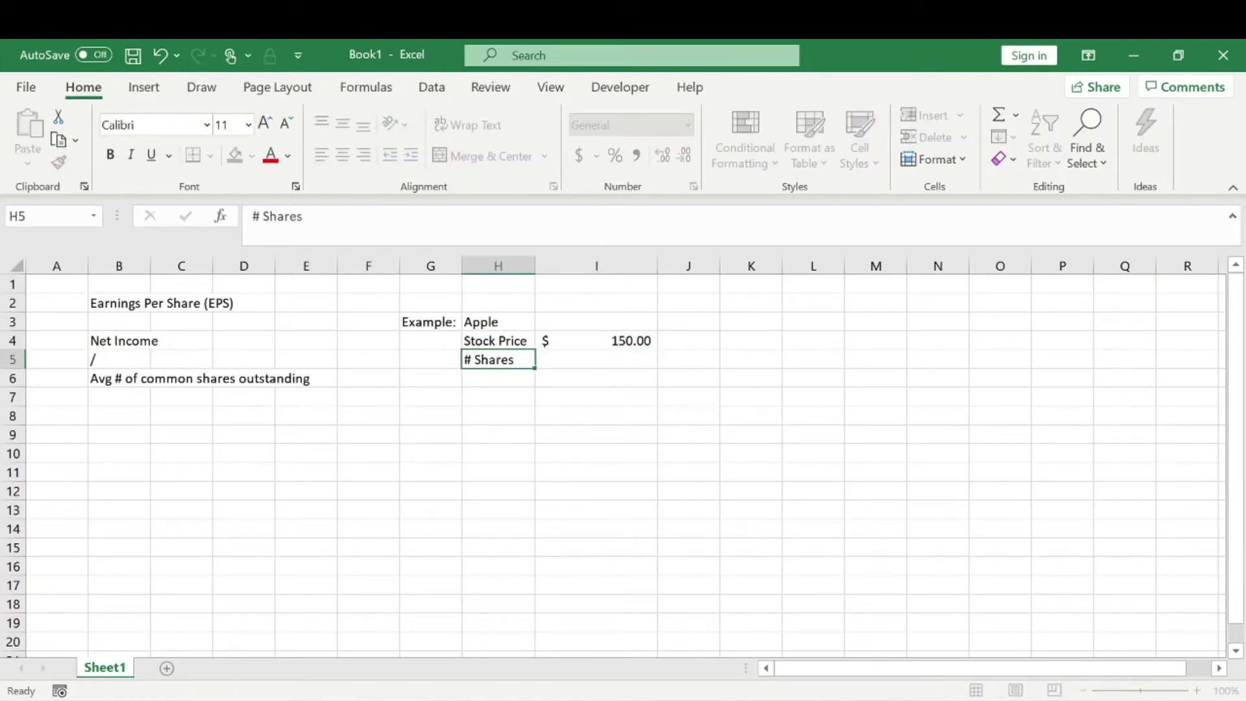
key("Return")
left_click(595, 359)
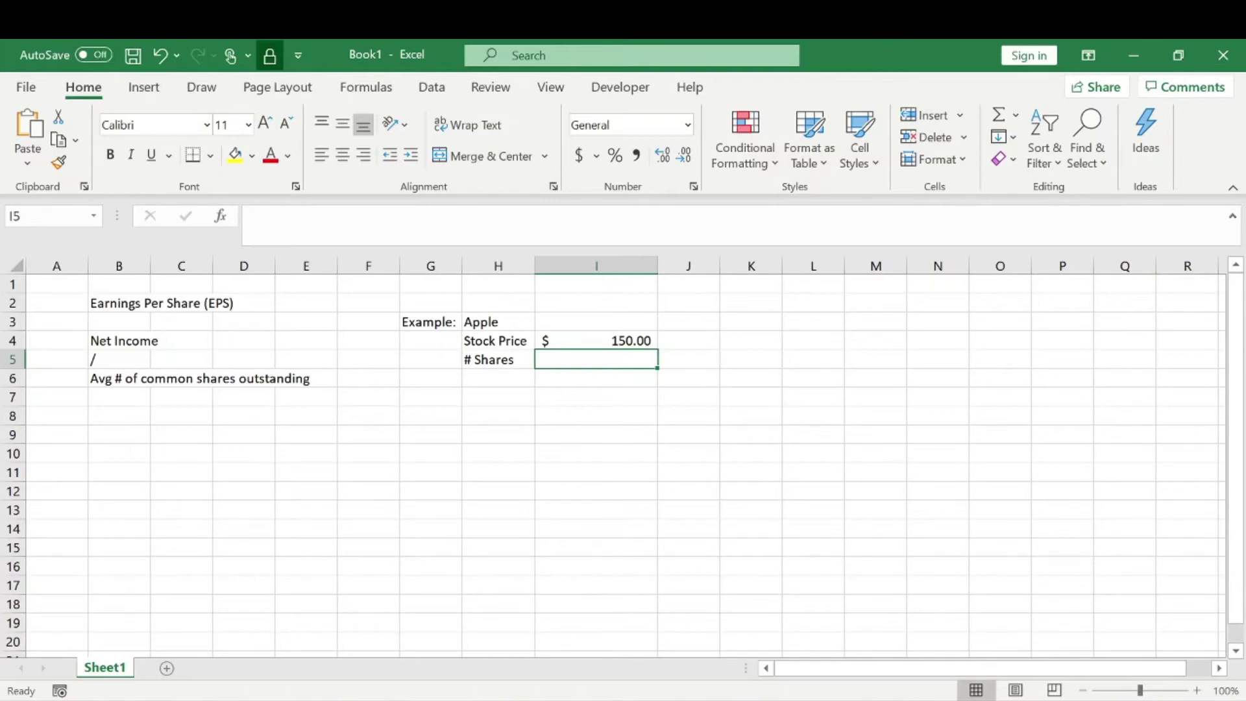
type("10")
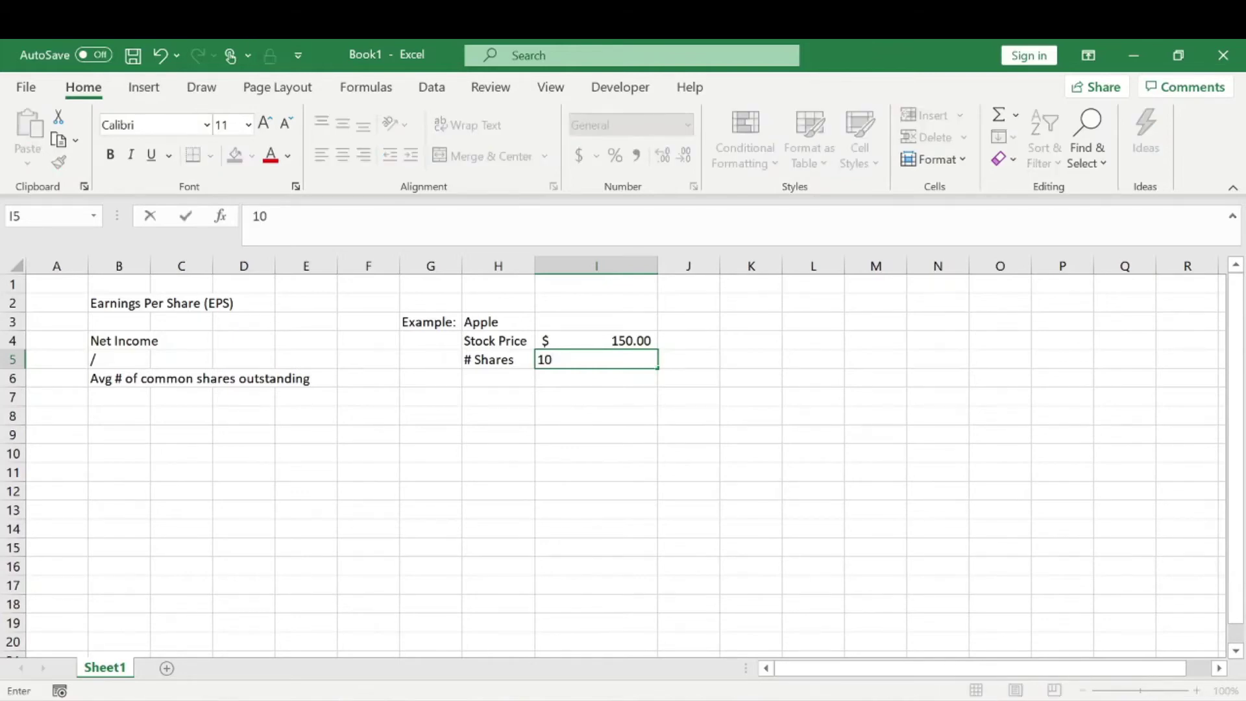
type("00000")
key("Return")
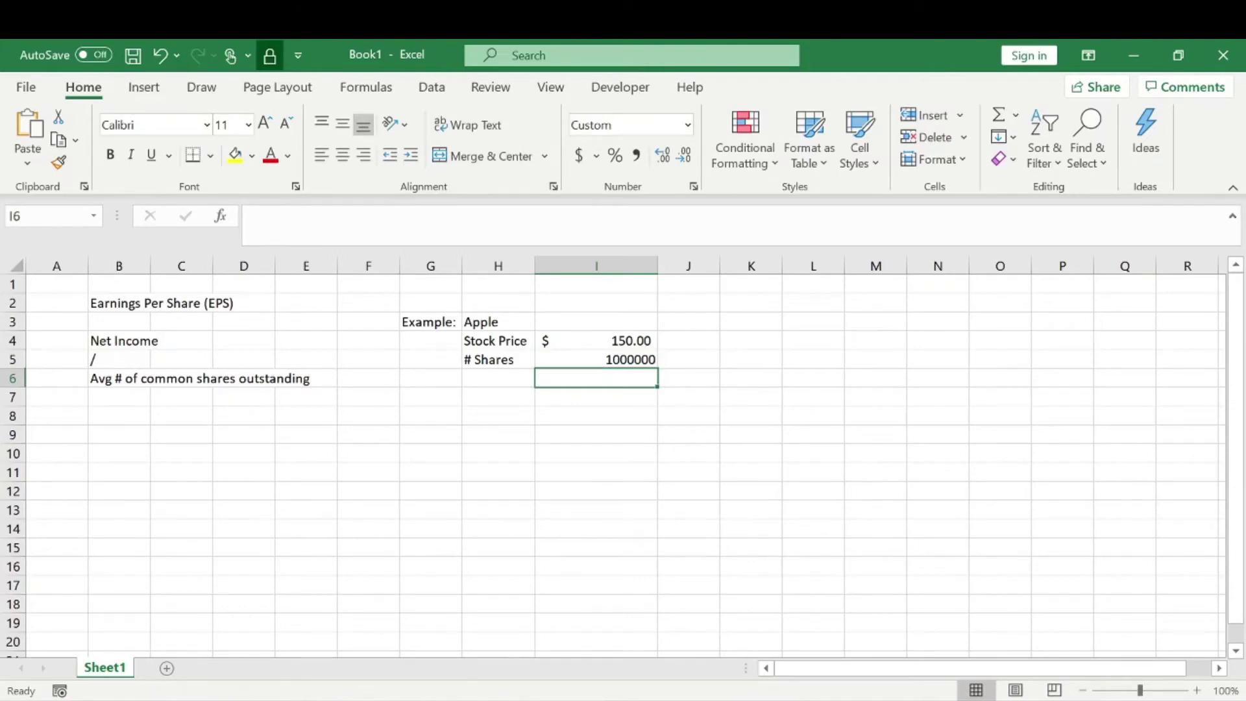
- Label H6 'Net income' and H7 'Eps', then enter 1,000,000,000 as net income in I6
left_click(498, 378)
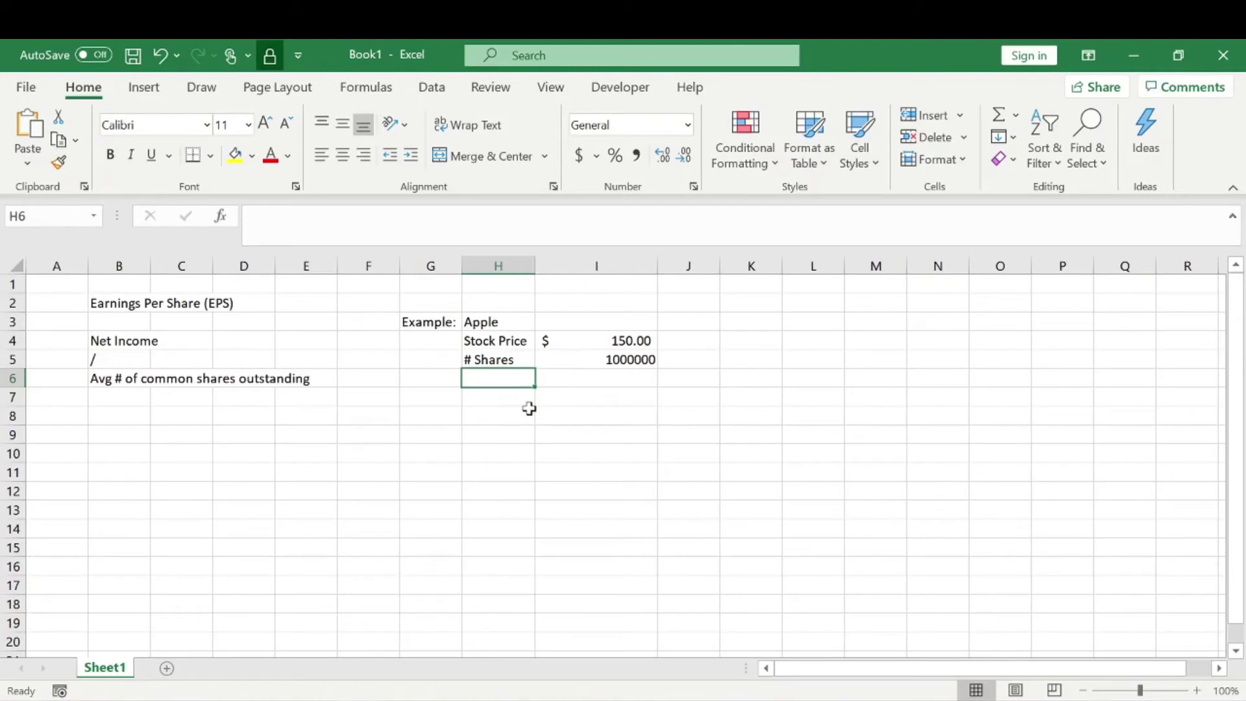
type("Net income")
key("Return")
type("Eps")
key("Return")
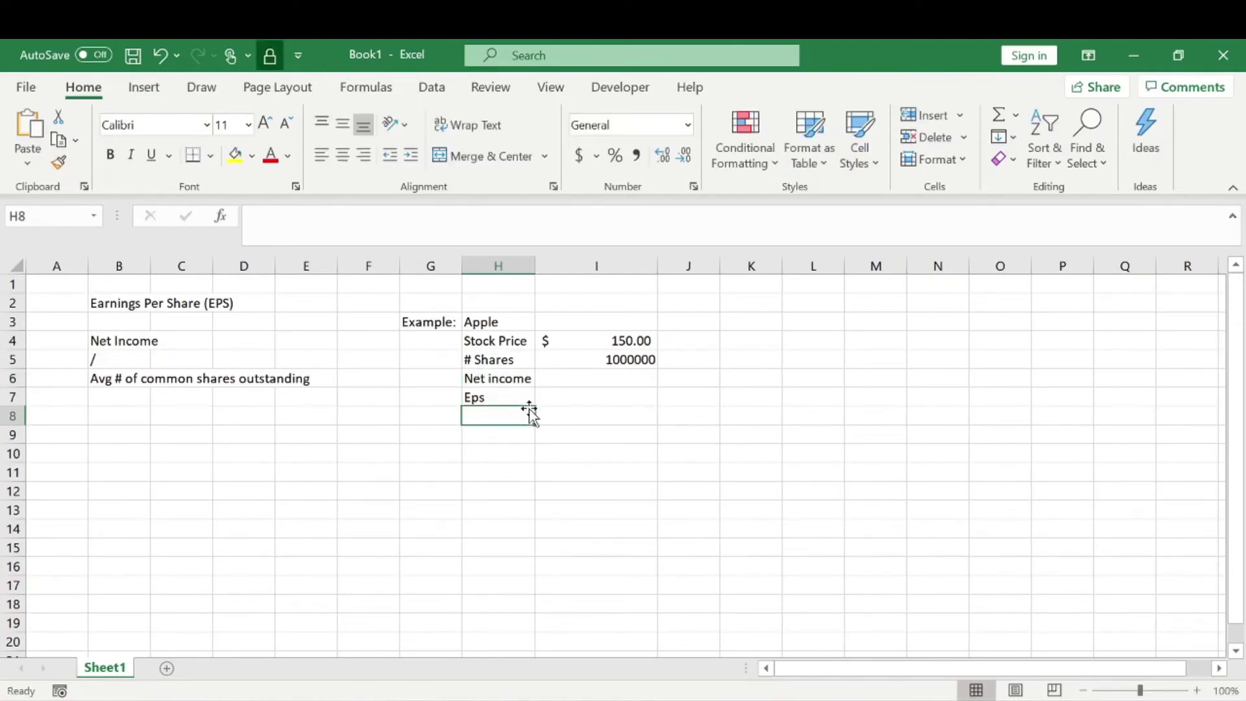
key("Up")
key("Up")
key("Right")
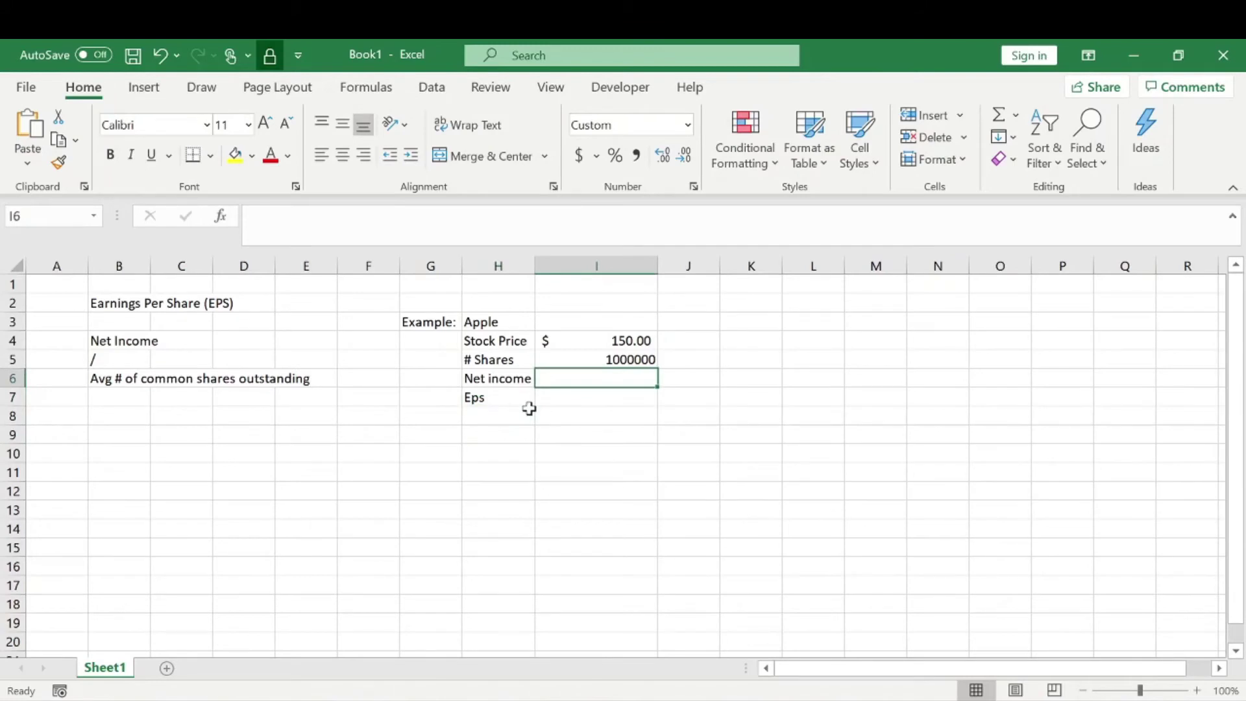
type("1,000,")
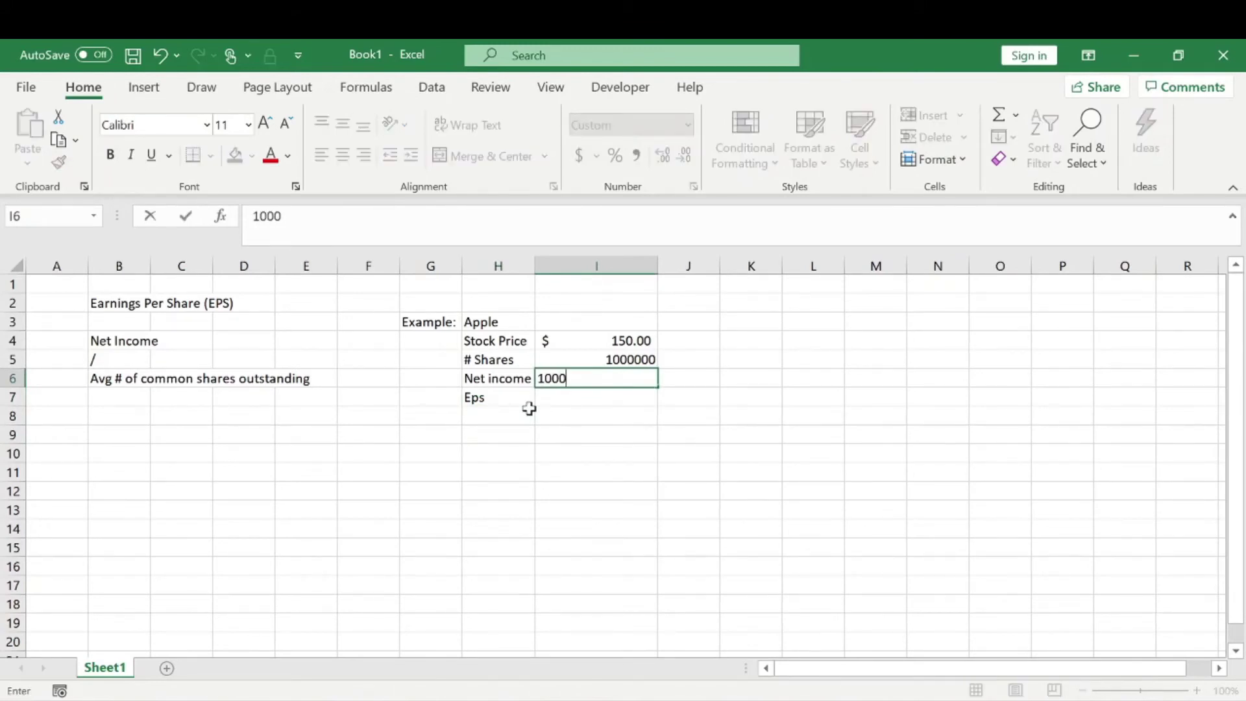
type("000,000")
key("Return")
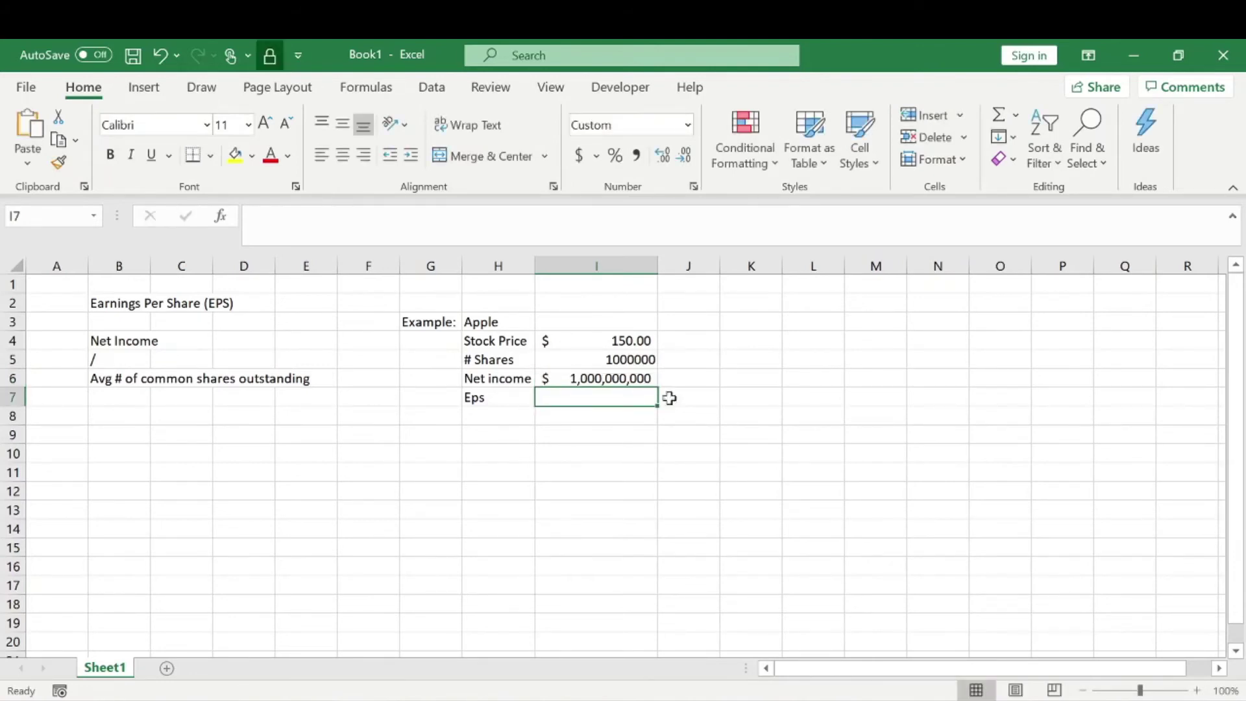
- Enter the formula =I6/I5 in I7 to compute EPS
left_click(620, 396)
type("=")
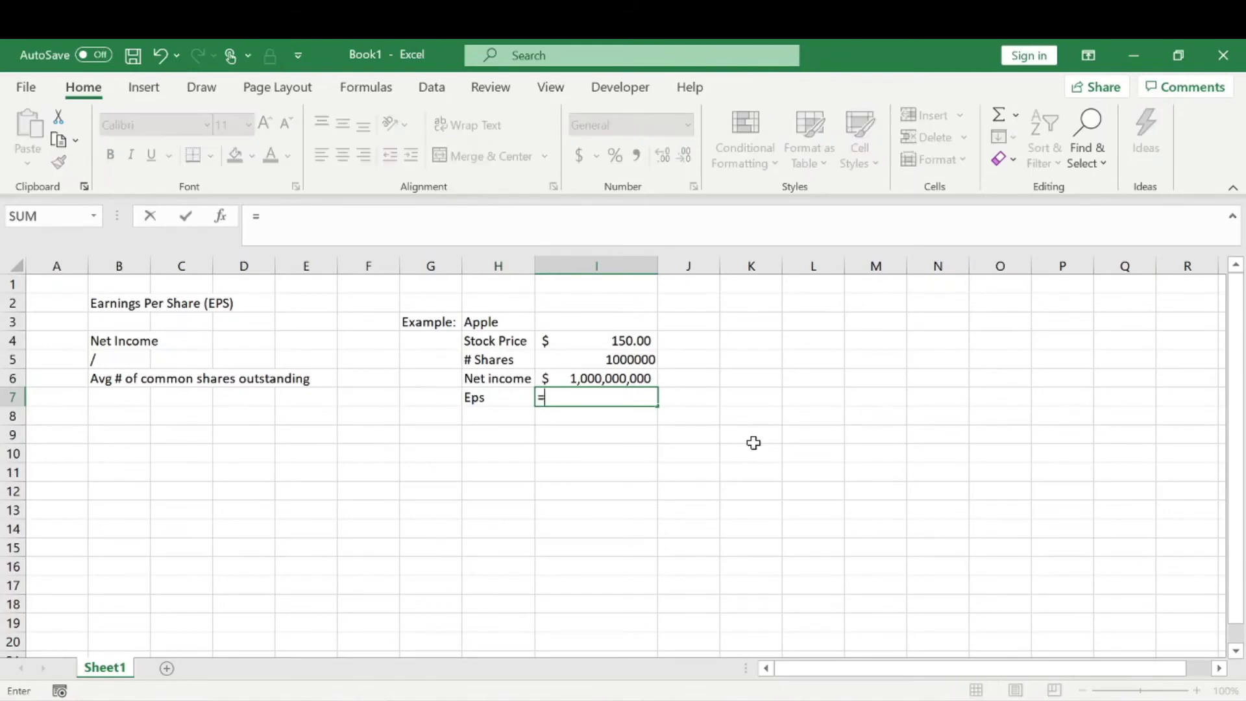
key("Up")
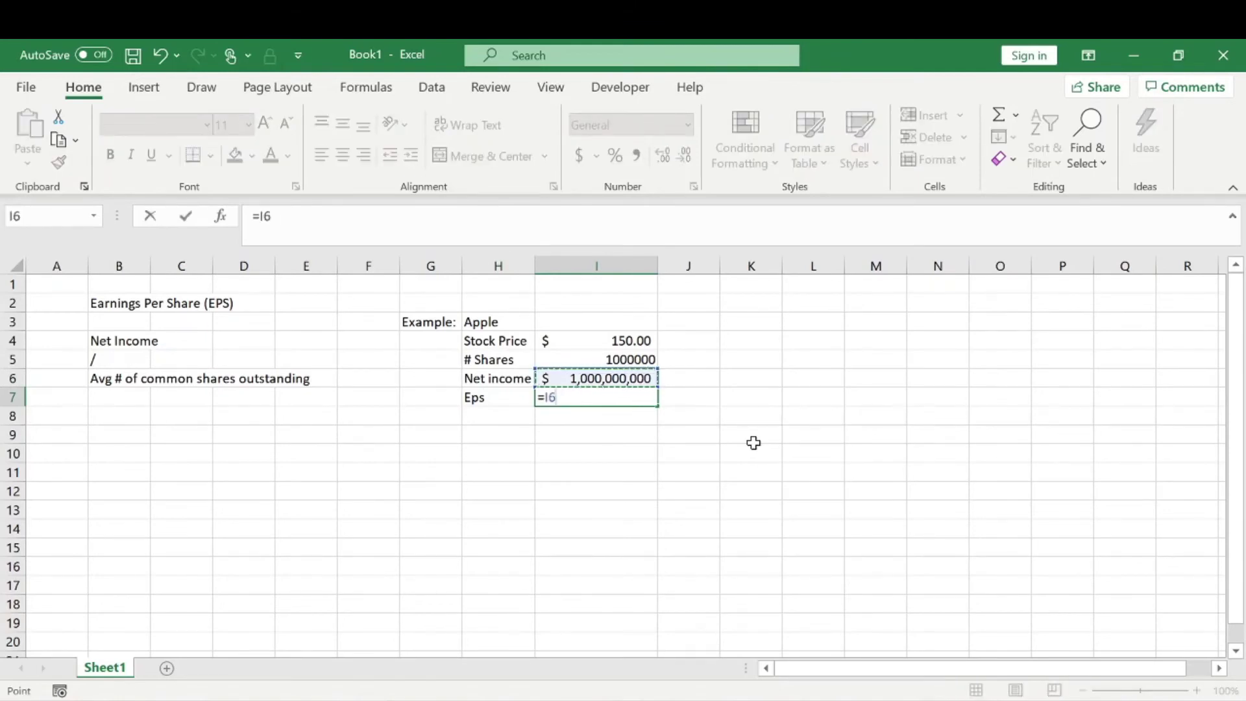
type("/")
key("Up")
key("Up")
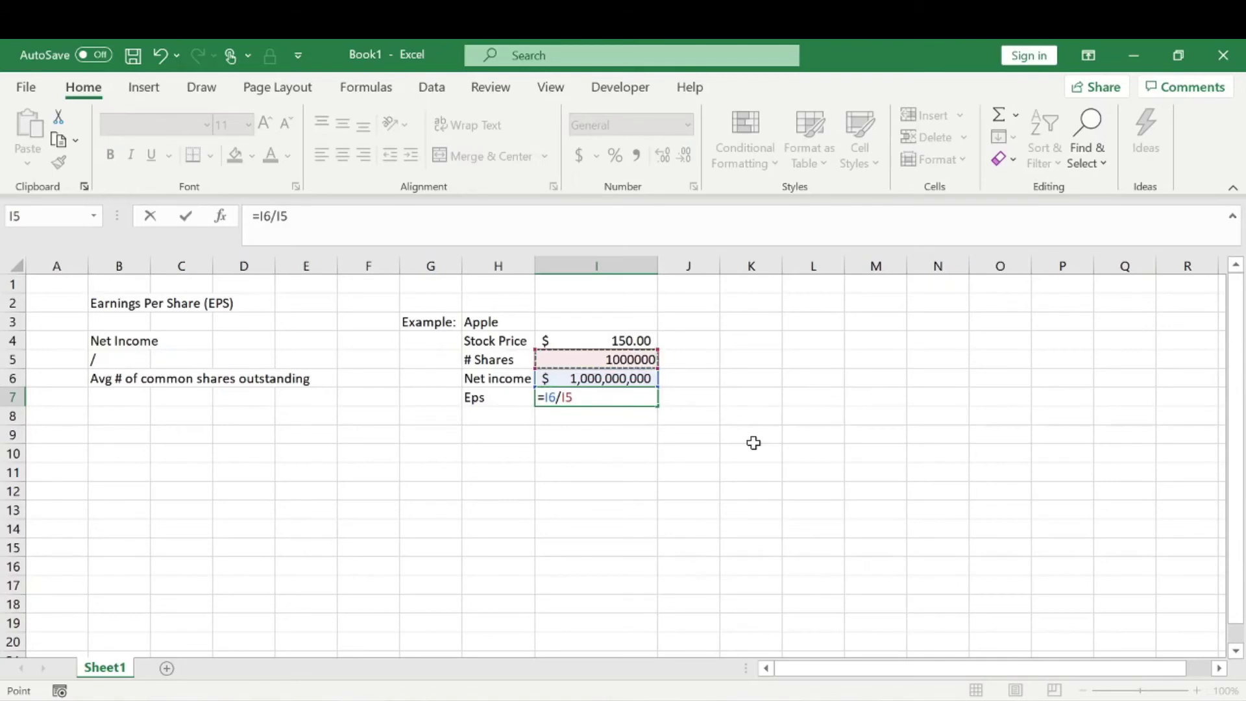
key("Return")
- Format the EPS result in I7 as General so it shows 1000
left_click(594, 397)
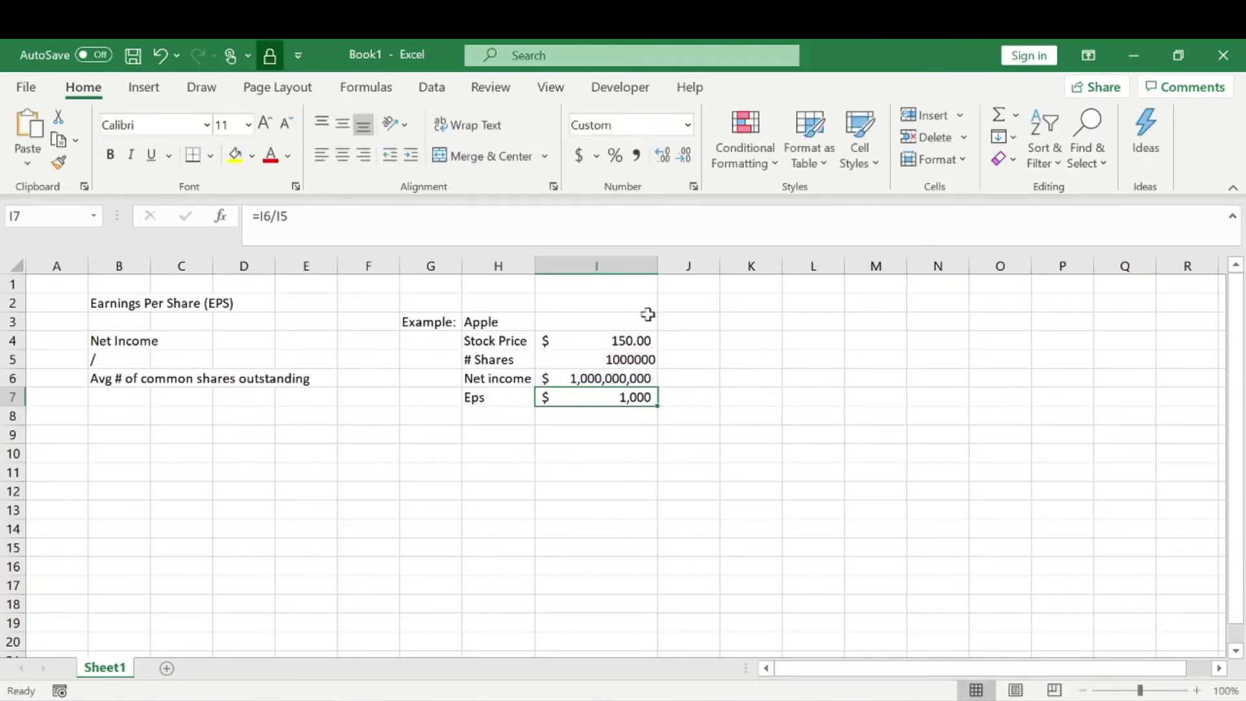
left_click(687, 125)
left_click(633, 175)
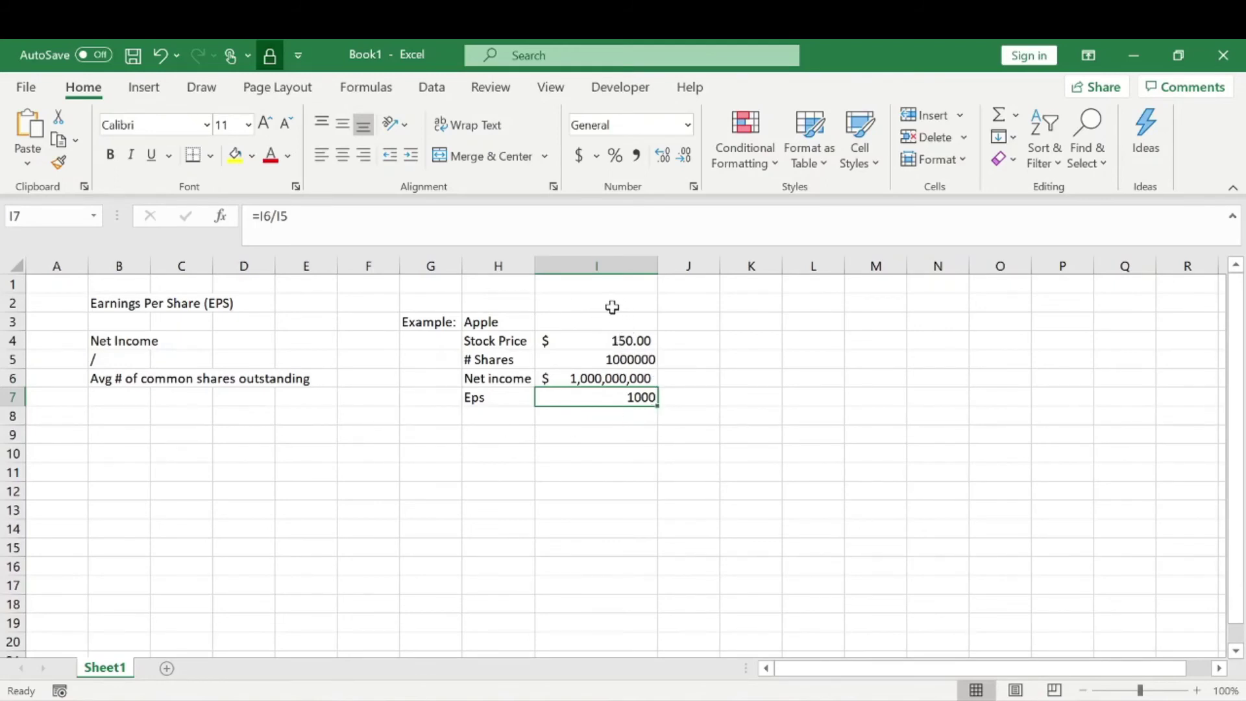
left_click(637, 336)
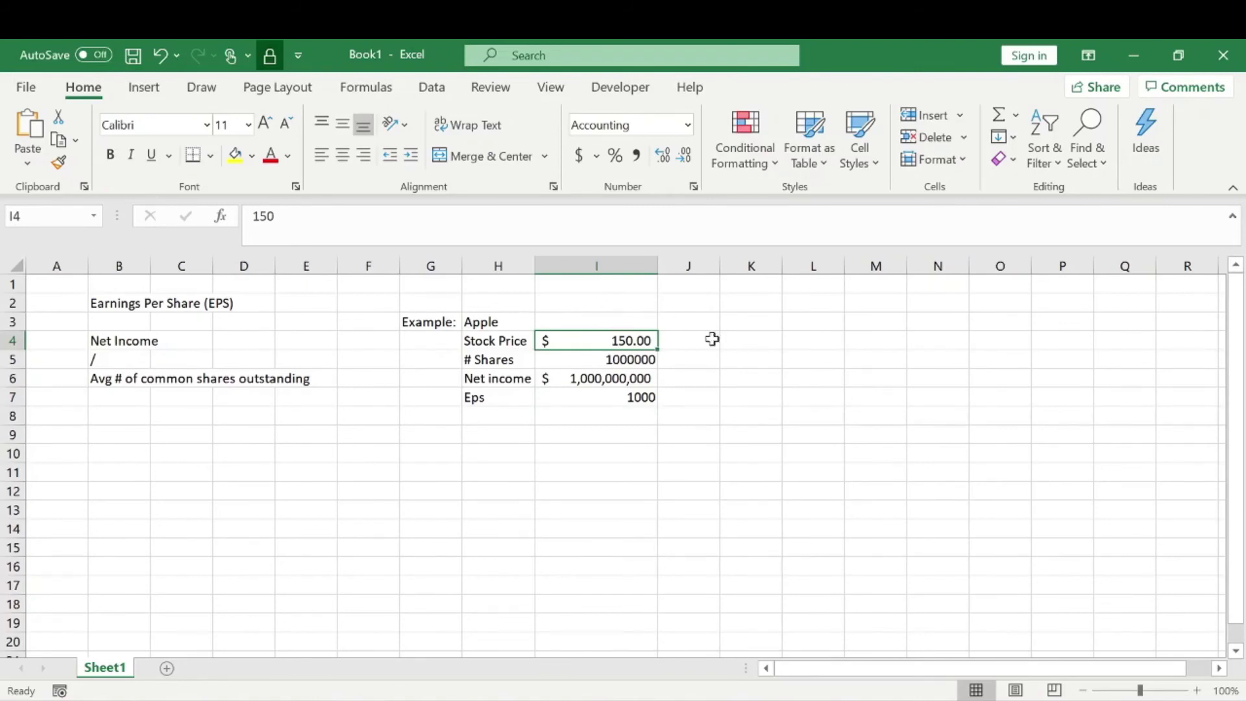
left_click(634, 398)
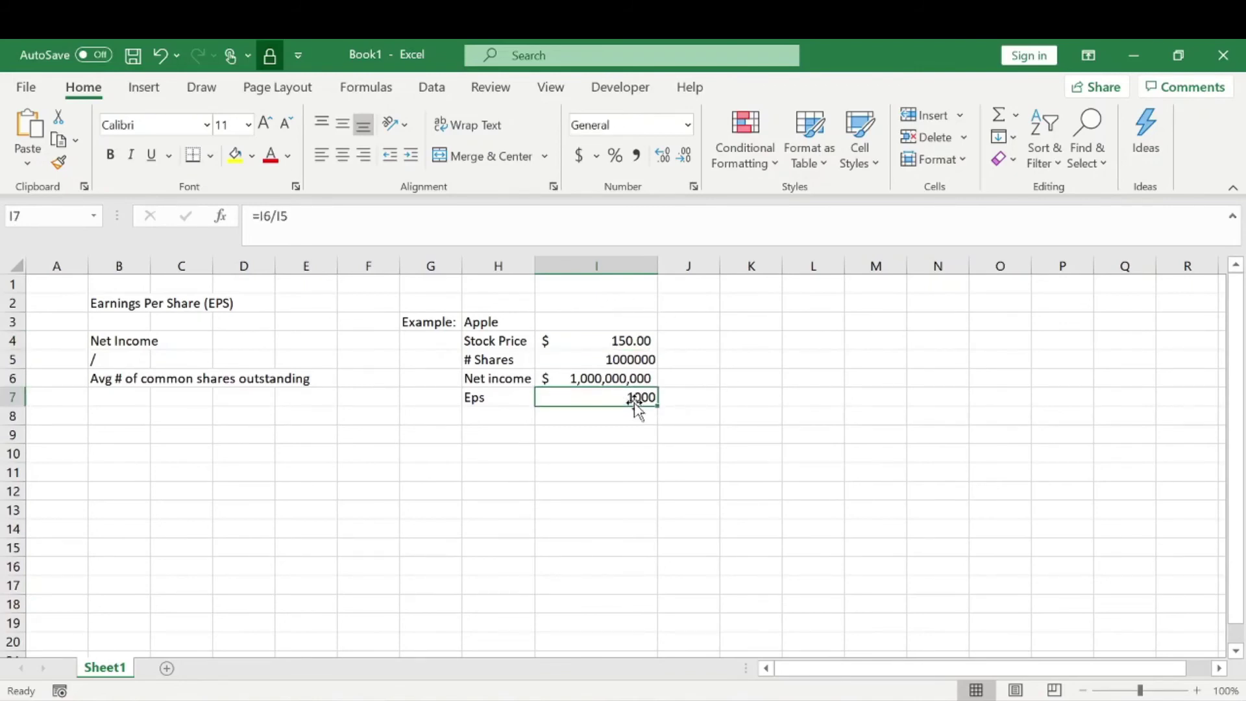
left_click(609, 340)
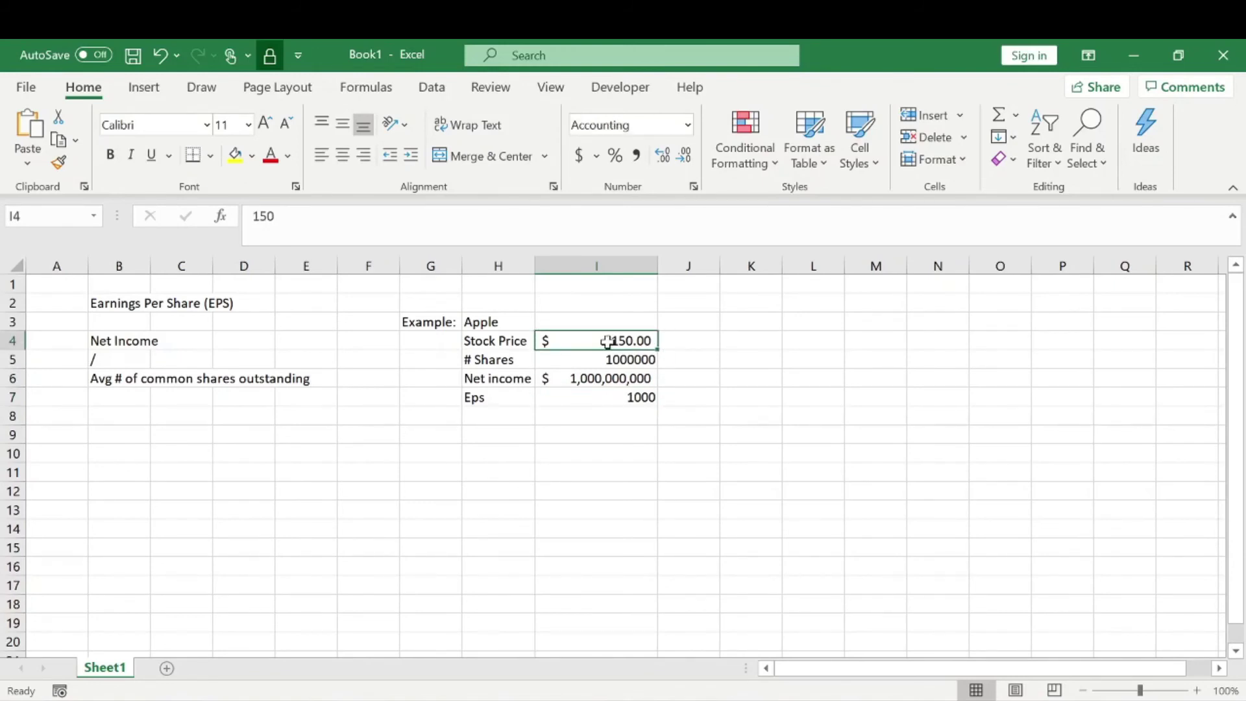
left_click(682, 341)
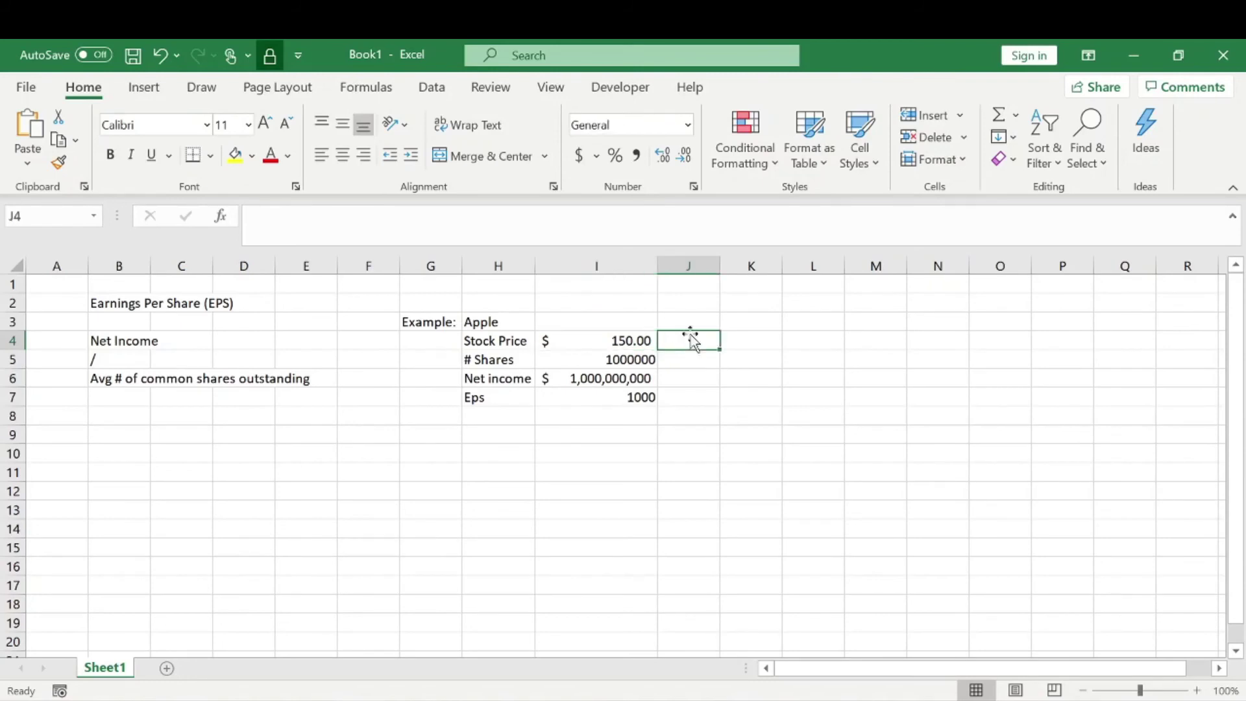
left_click(610, 336)
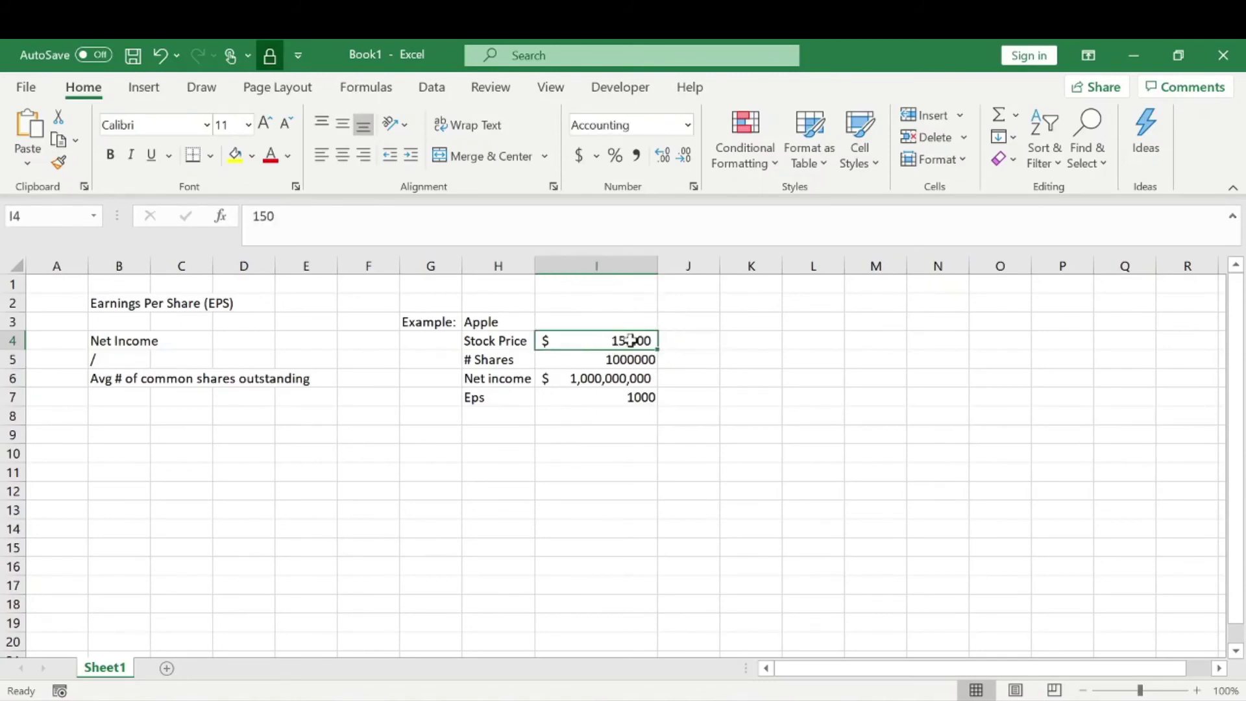
left_click(607, 403)
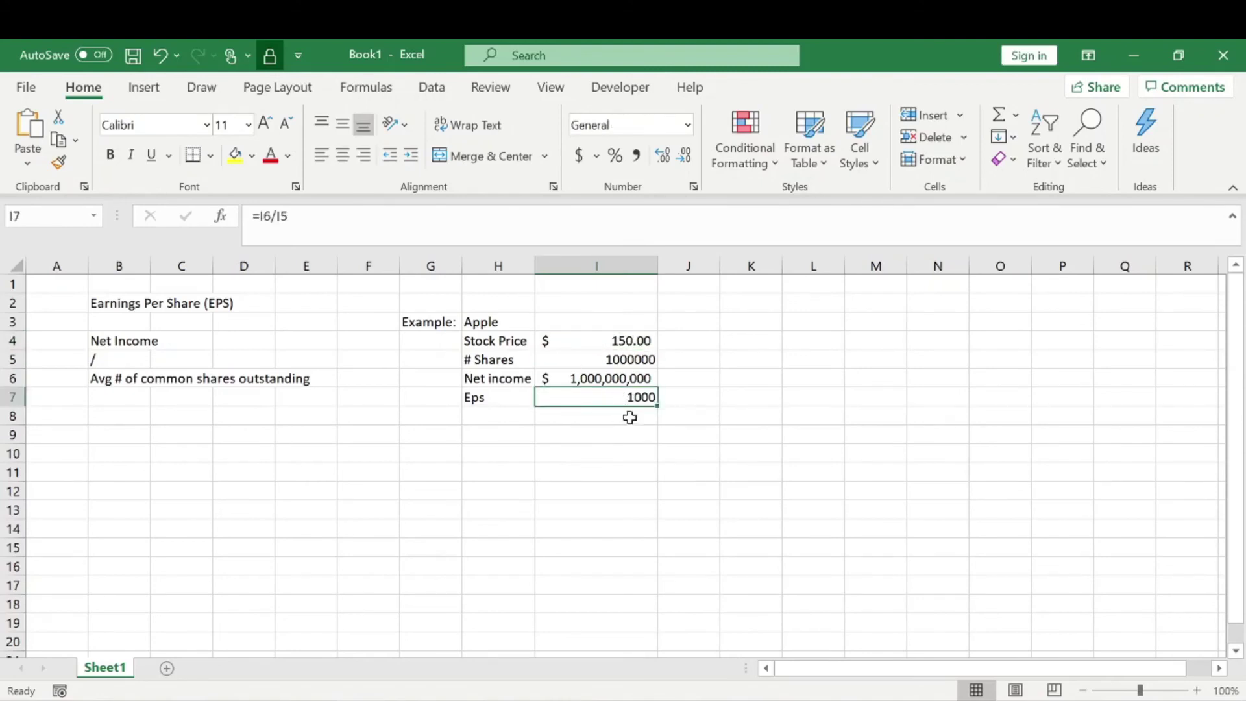